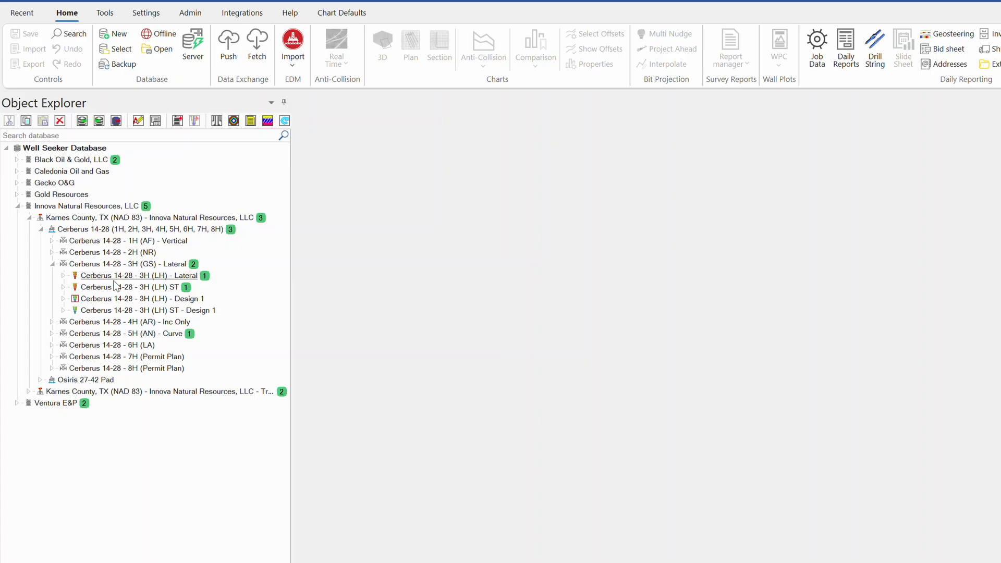
# - Check the import and export options available for the well Cerberus 14-28 - 3H (GS) - Lateral
pyautogui.moveTo(97, 287)
pyautogui.moveTo(148, 301)
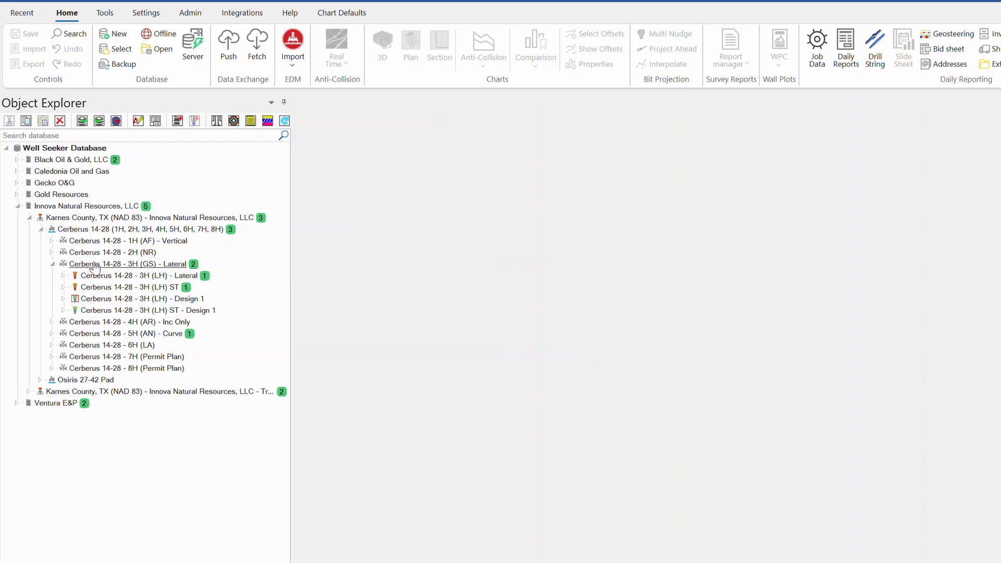
pyautogui.rightClick(94, 264)
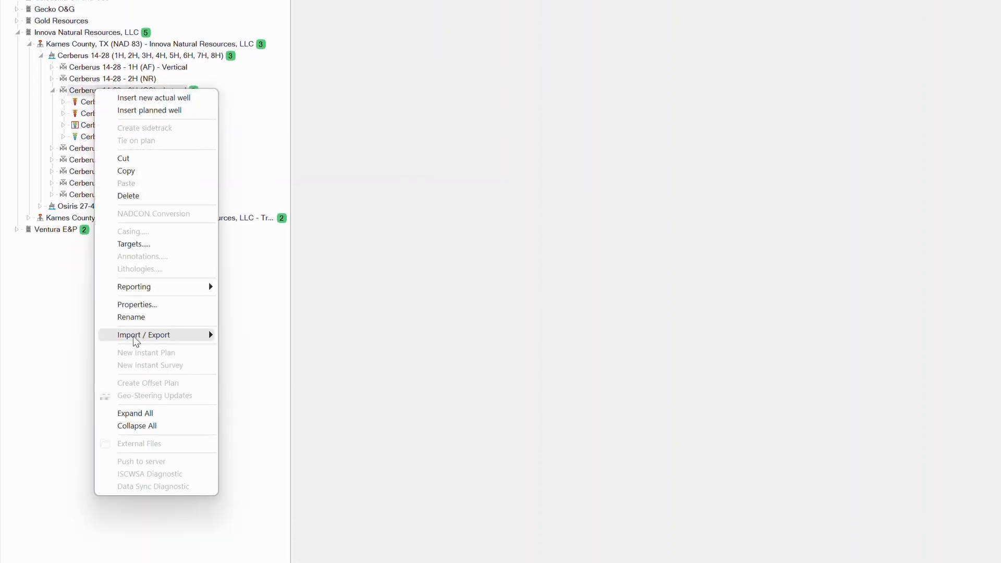
pyautogui.moveTo(131, 340)
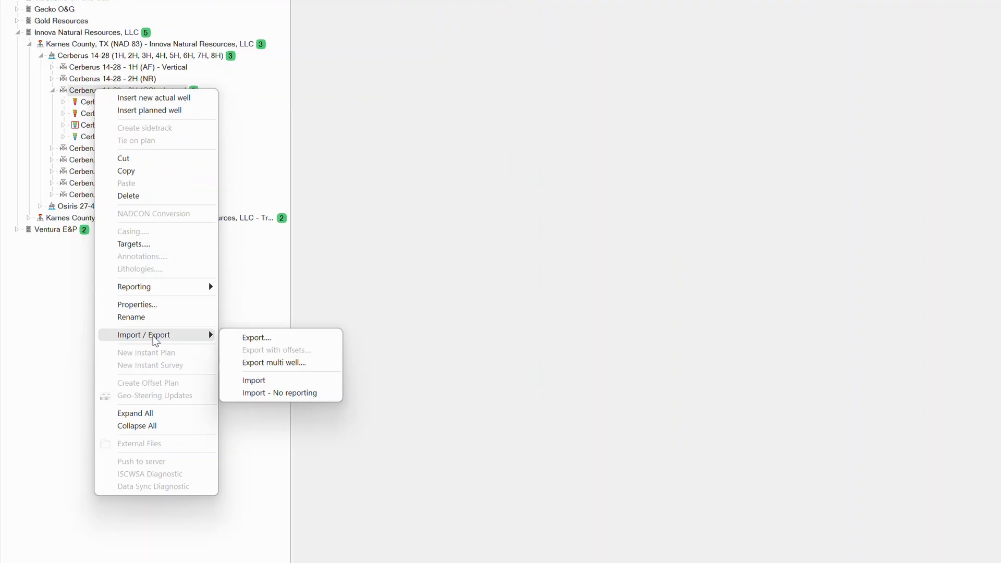
pyautogui.click(259, 143)
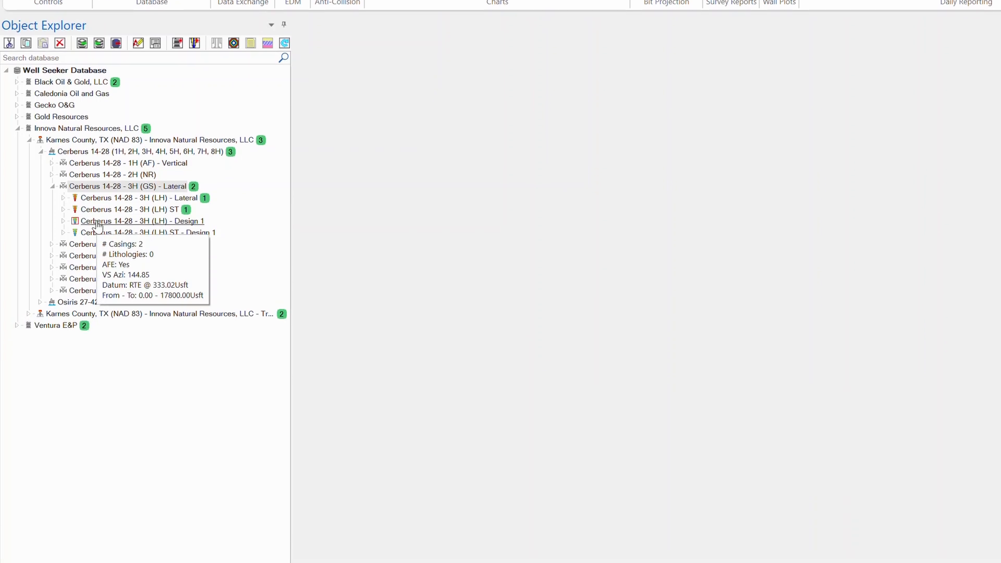
# - Export the plan Cerberus 14-28 - 3H (LH) - Design 1 as an .mdb database file to the Training folder, keeping the suggested file name
pyautogui.rightClick(97, 301)
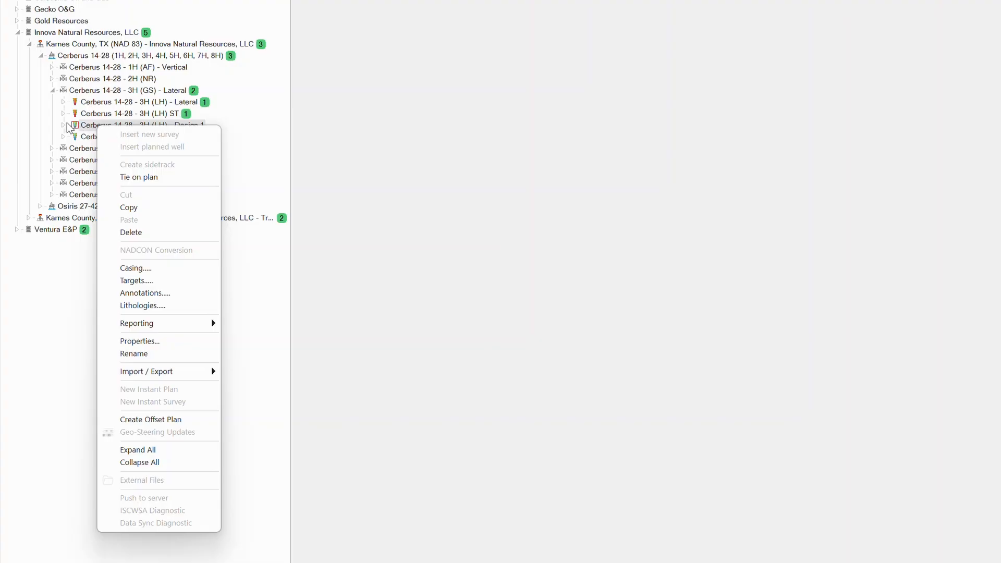
pyautogui.moveTo(144, 375)
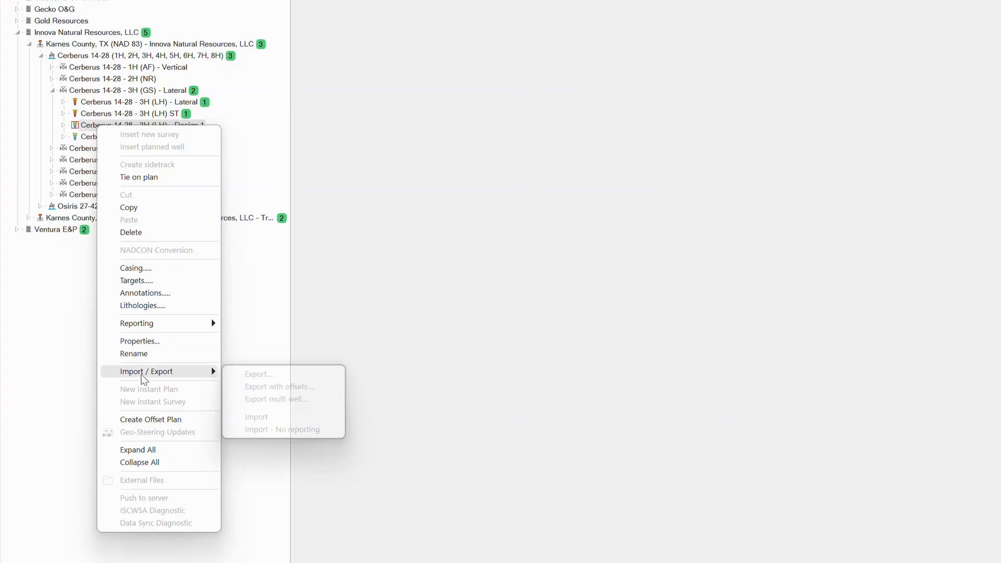
pyautogui.click(256, 375)
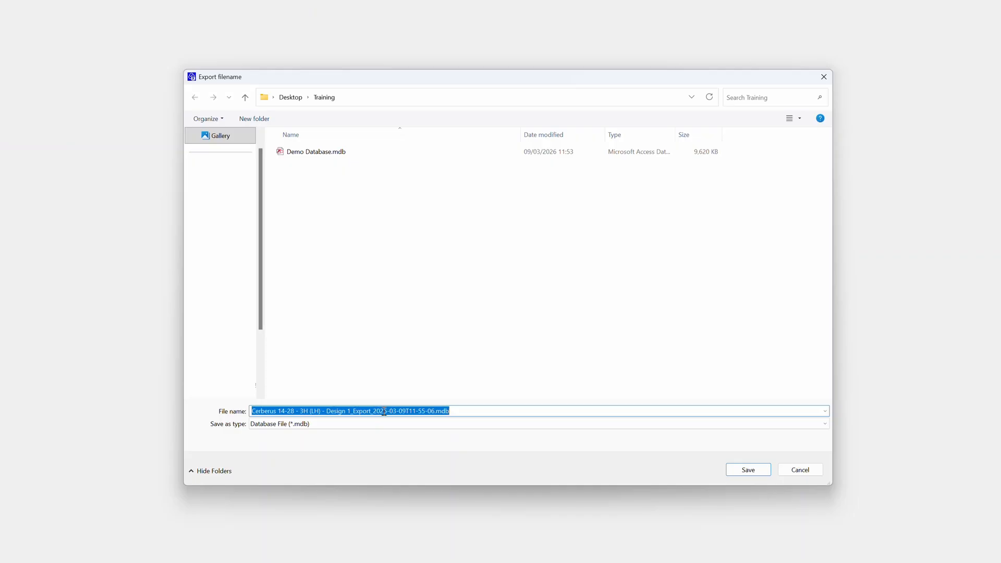
pyautogui.click(749, 471)
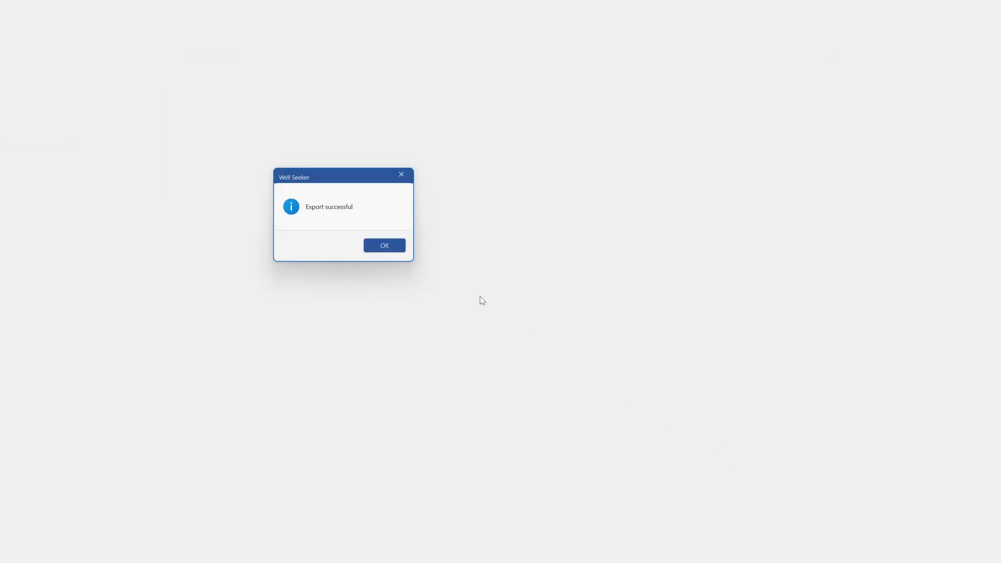
pyautogui.click(388, 246)
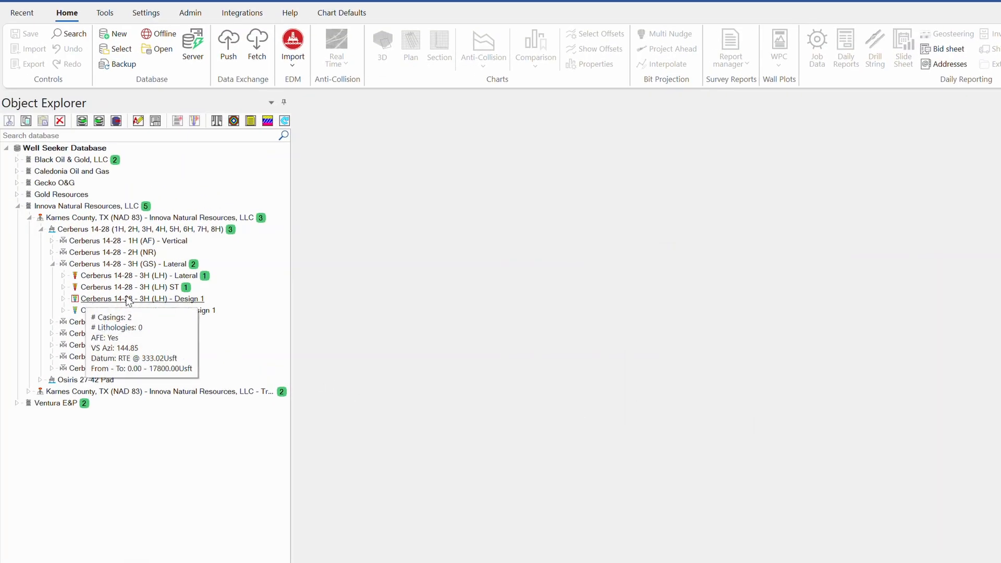
# - Check which export options are available at the operator level for Innova Natural Resources, LLC
pyautogui.rightClick(71, 208)
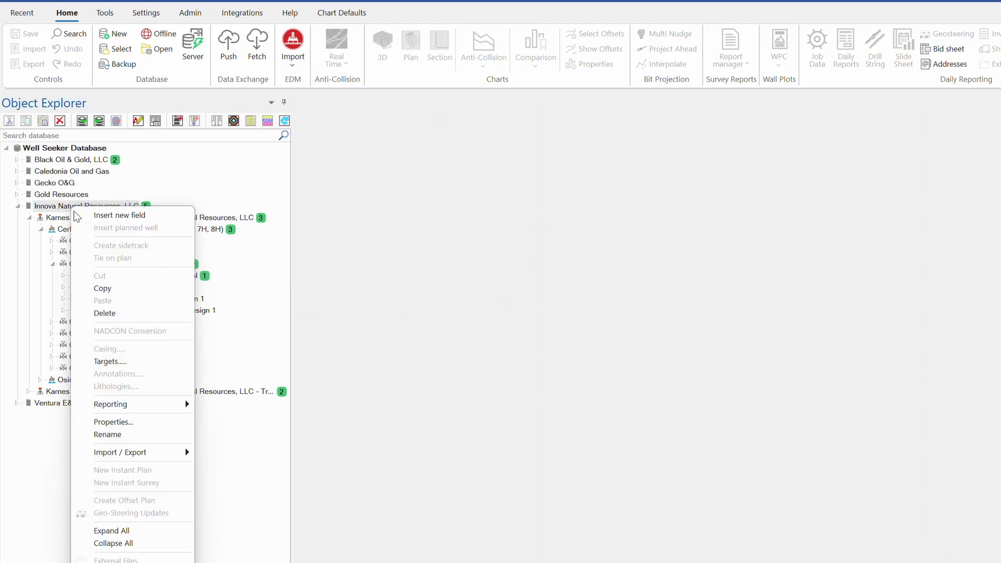
pyautogui.moveTo(140, 453)
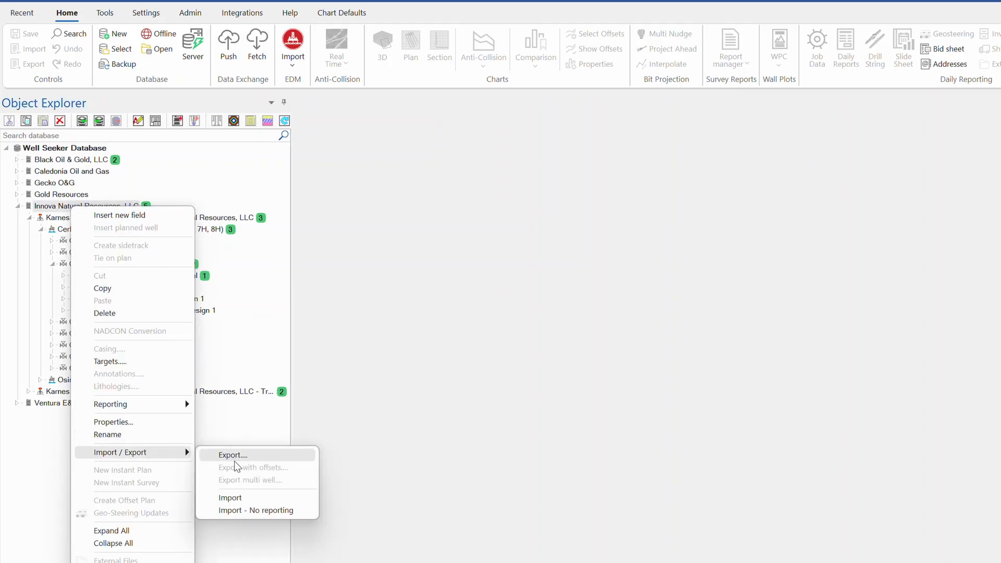
pyautogui.click(245, 329)
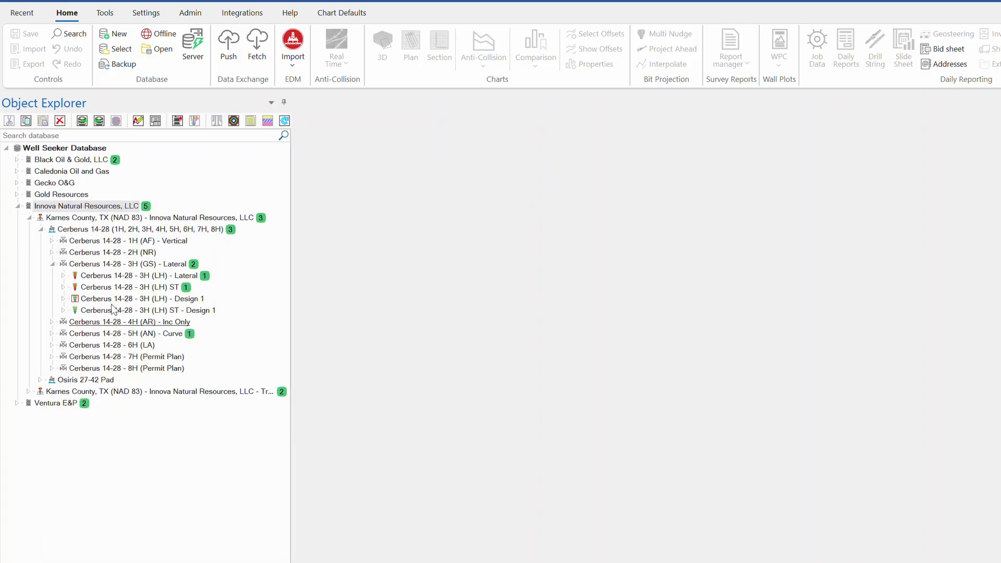
pyautogui.moveTo(115, 238)
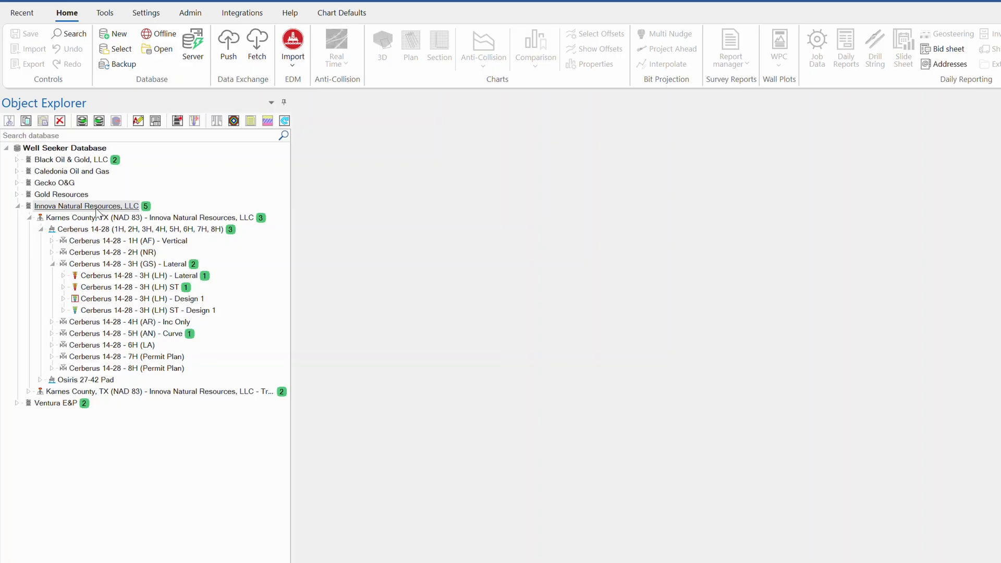
pyautogui.moveTo(98, 305)
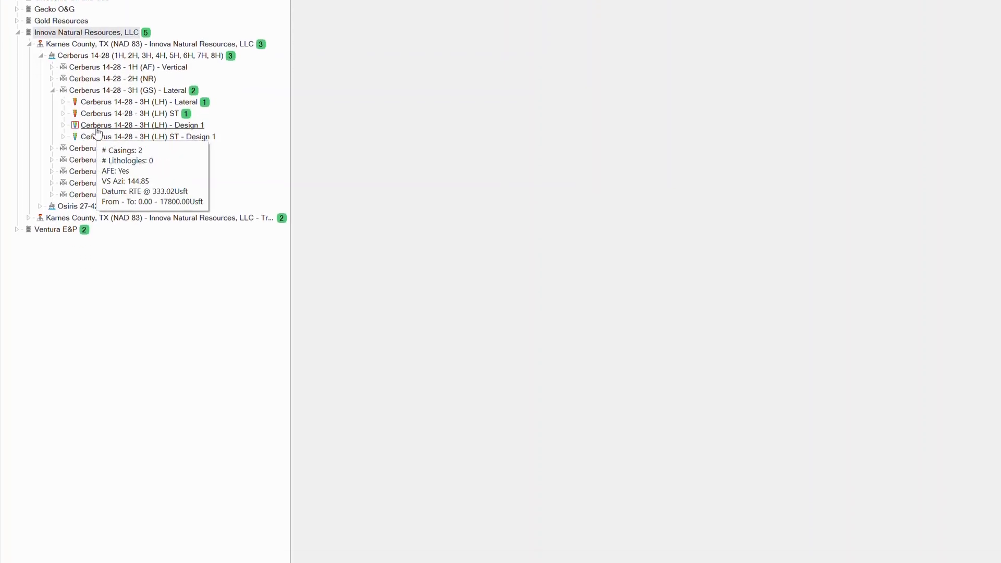
# - Compare the export options of the Cerberus 14-28 - 3H (LH) - Design 1 plan with those of the 1H (AF) - Vertical well
pyautogui.rightClick(98, 132)
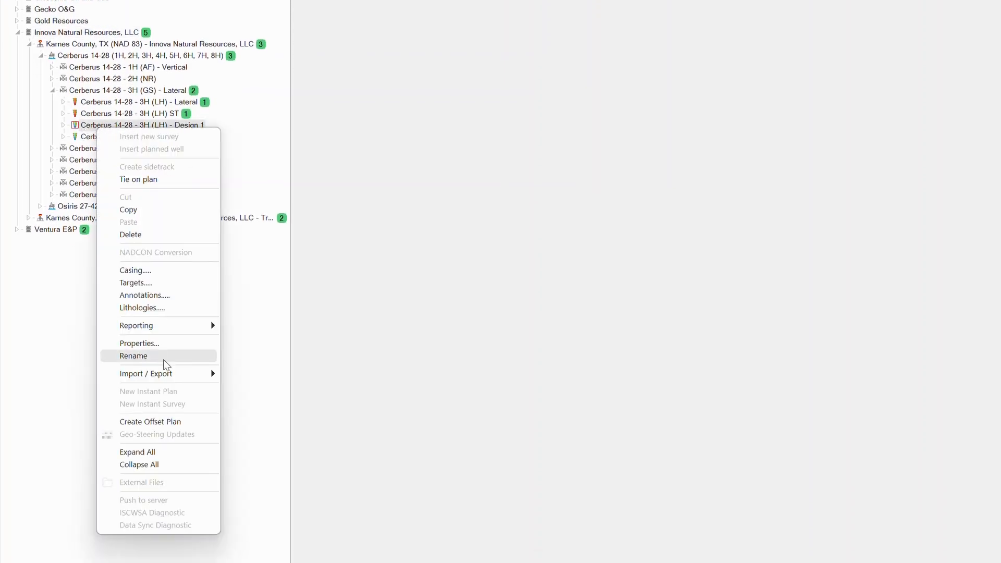
pyautogui.moveTo(168, 373)
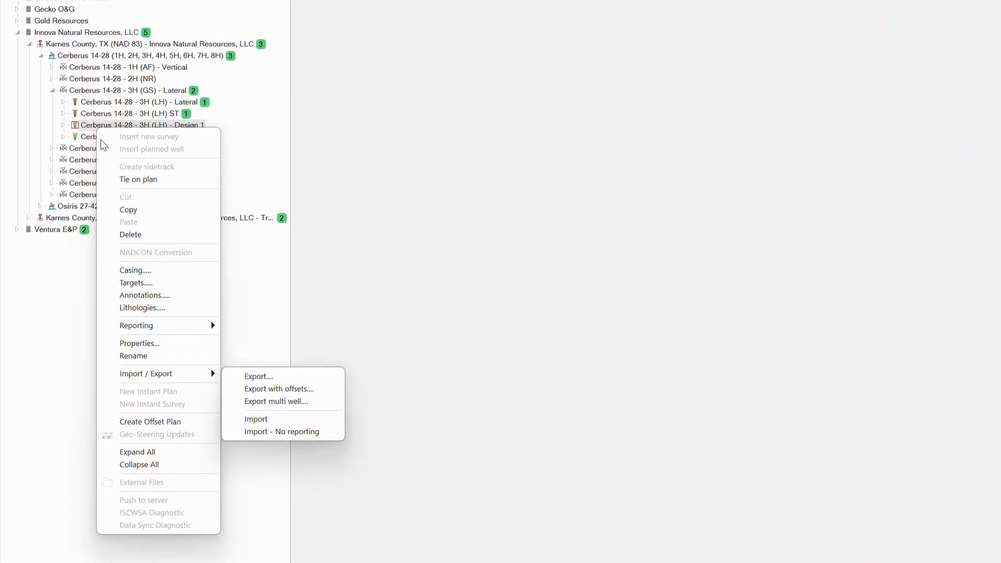
pyautogui.click(75, 70)
pyautogui.rightClick(75, 69)
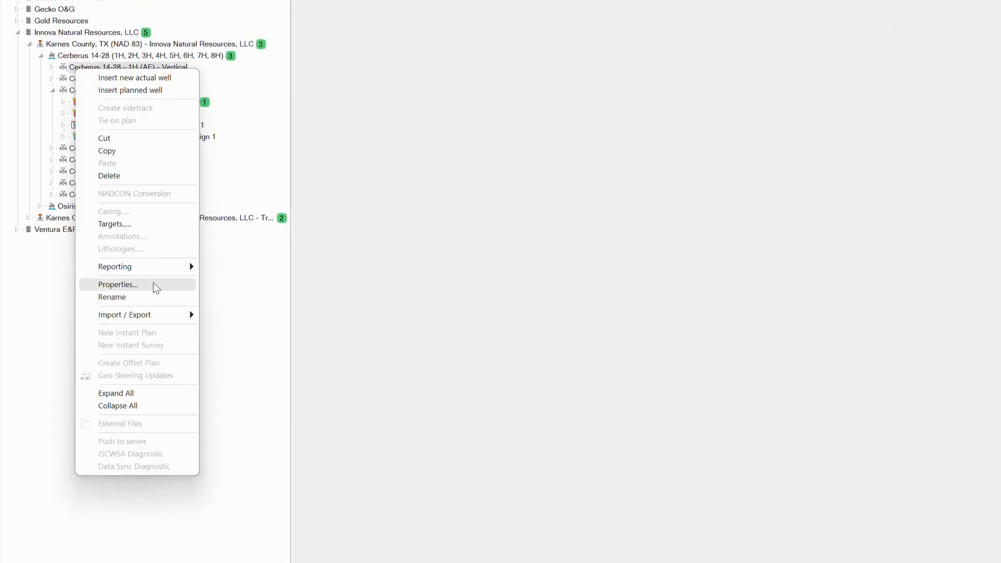
pyautogui.moveTo(149, 320)
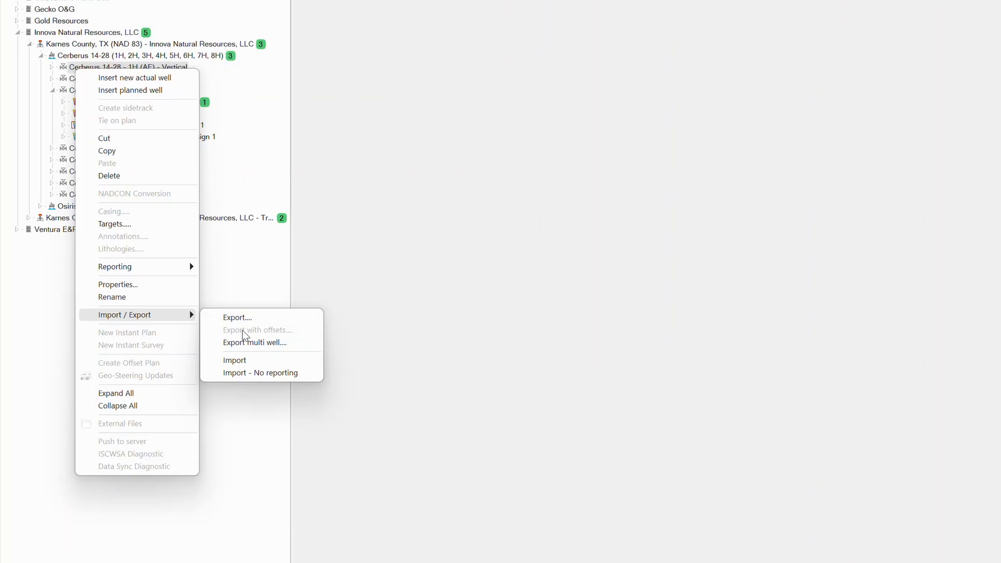
pyautogui.click(497, 226)
# - Open the Cerberus 14-28 - 3H (LH) - Design 1 plan, review its selected offset wells, and close the plan
pyautogui.click(129, 124)
pyautogui.doubleClick(128, 124)
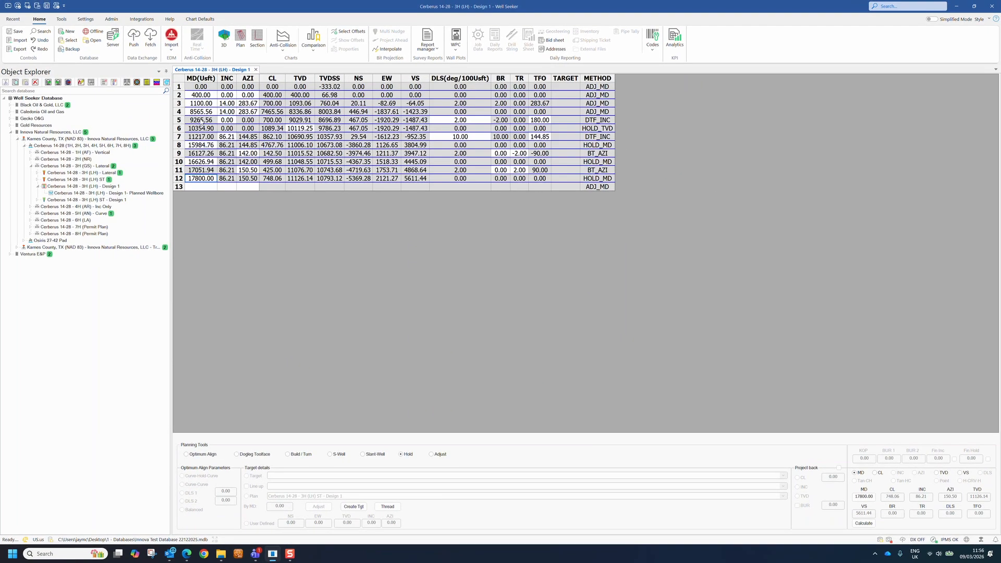
pyautogui.click(348, 31)
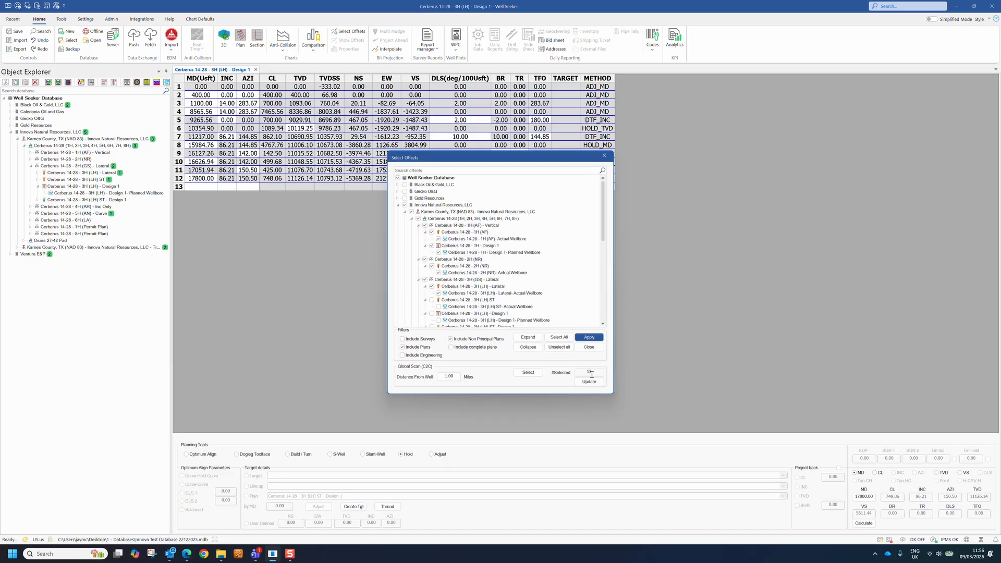
pyautogui.click(589, 347)
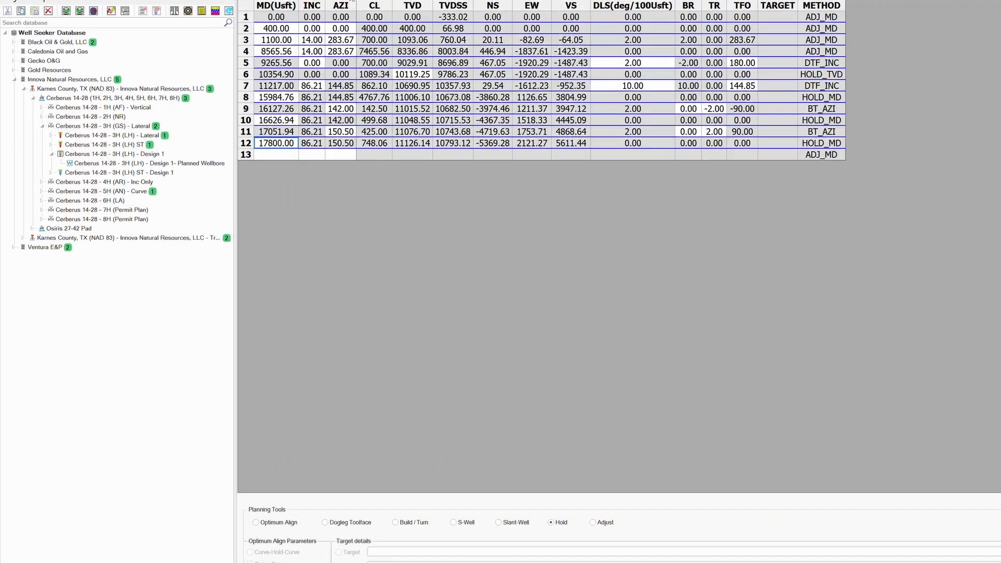
pyautogui.click(261, 65)
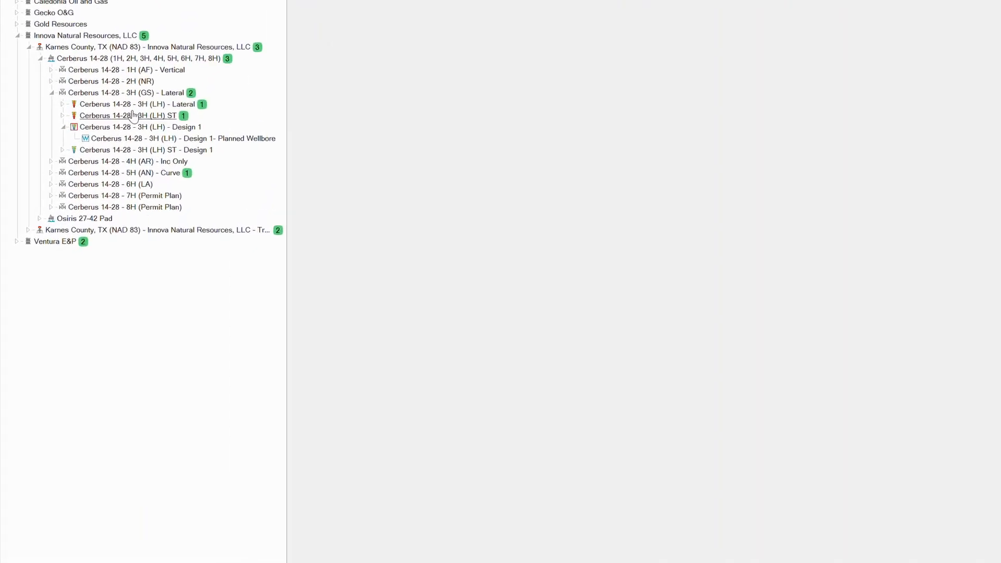
# - Try a multi-well export from the first Karnes County field, selecting the 1H actual, 1H Design 1 planned and 3H Lateral actual wellbores, and close the selection
pyautogui.rightClick(111, 131)
pyautogui.moveTo(209, 376)
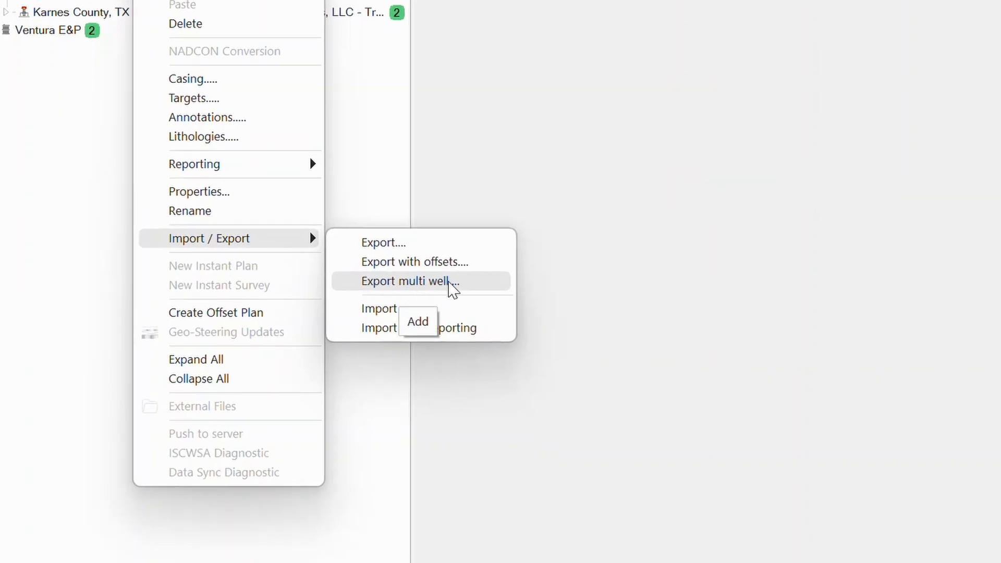
pyautogui.rightClick(105, 47)
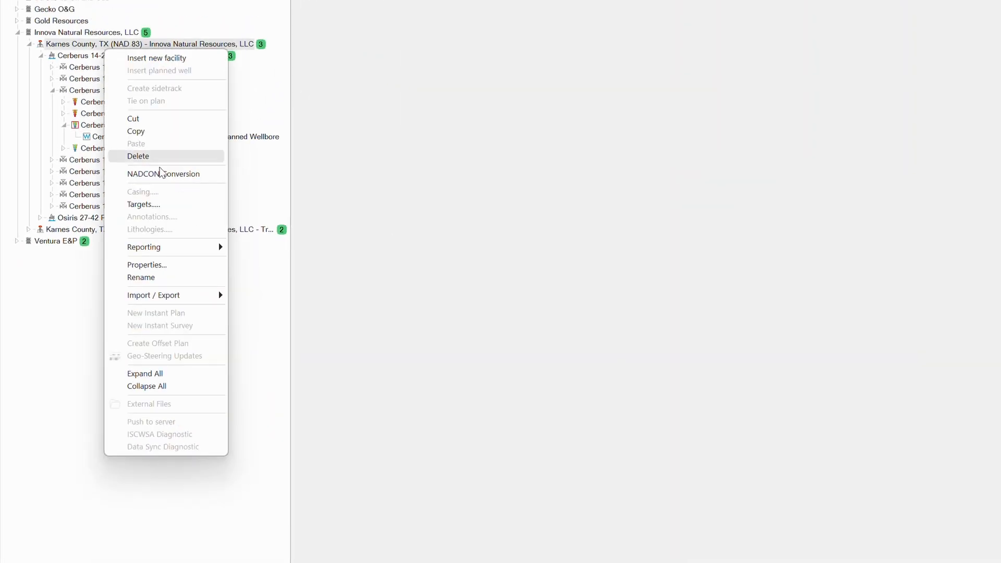
pyautogui.moveTo(198, 300)
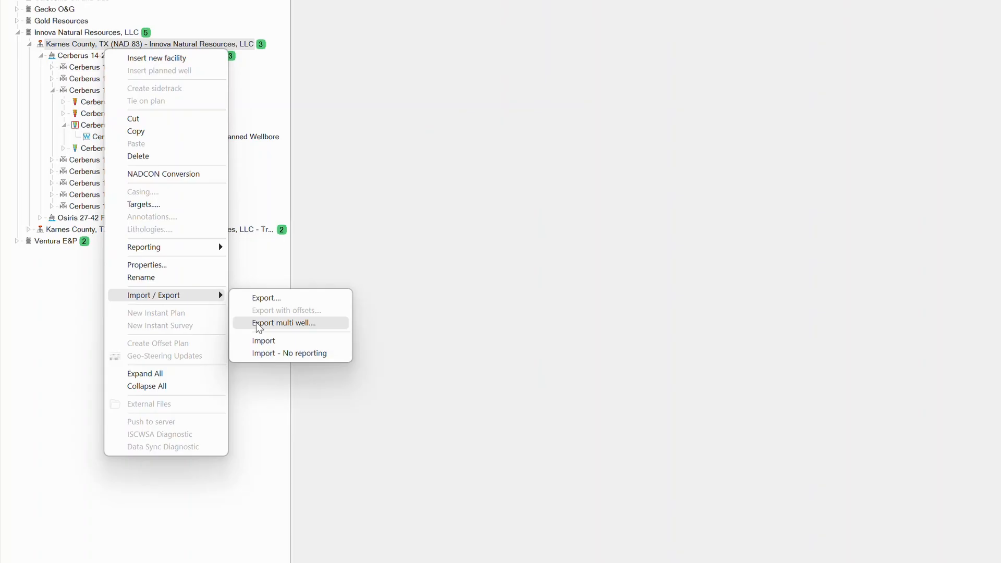
pyautogui.click(256, 323)
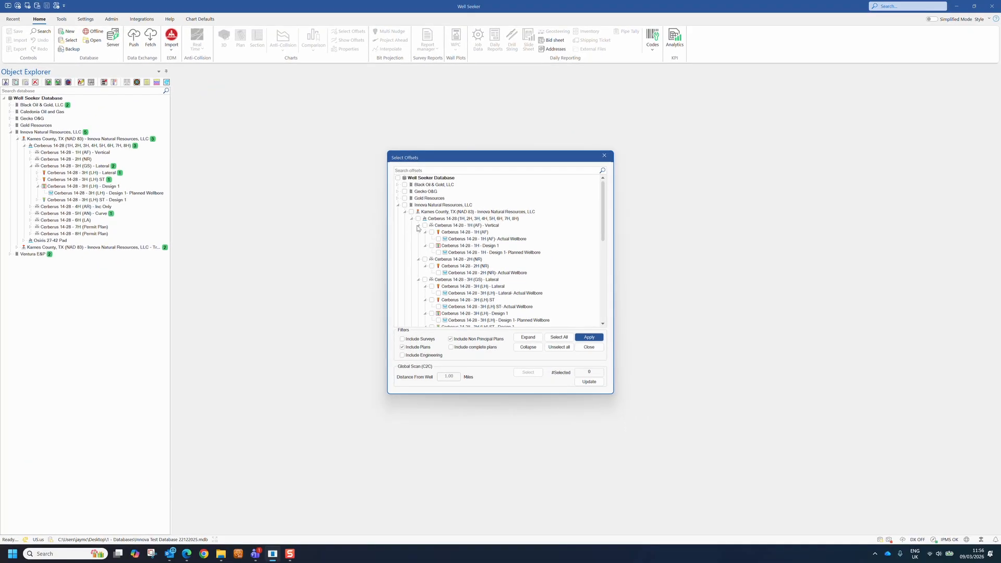
pyautogui.click(439, 239)
pyautogui.click(439, 253)
pyautogui.click(438, 294)
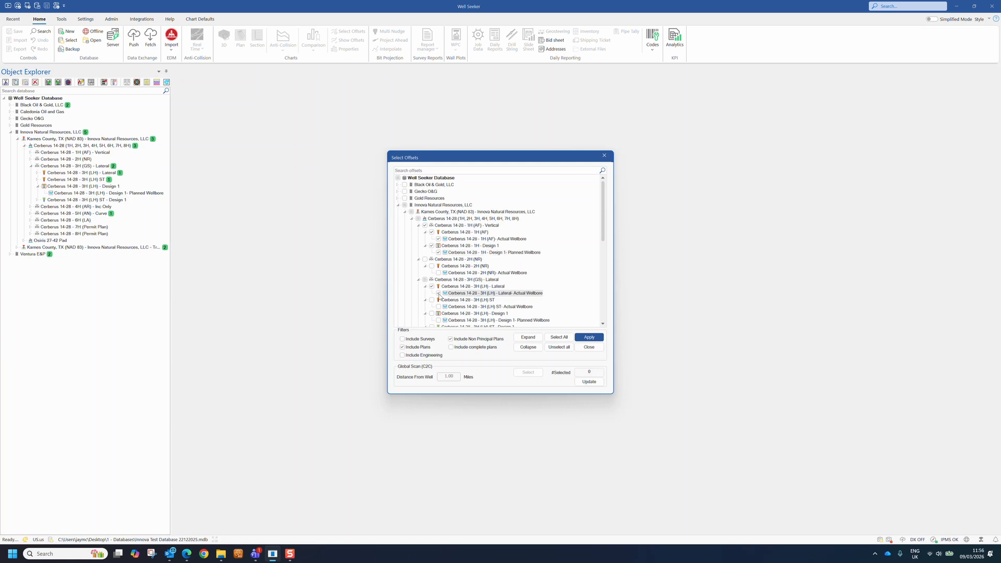
pyautogui.scroll(-4, 438, 315)
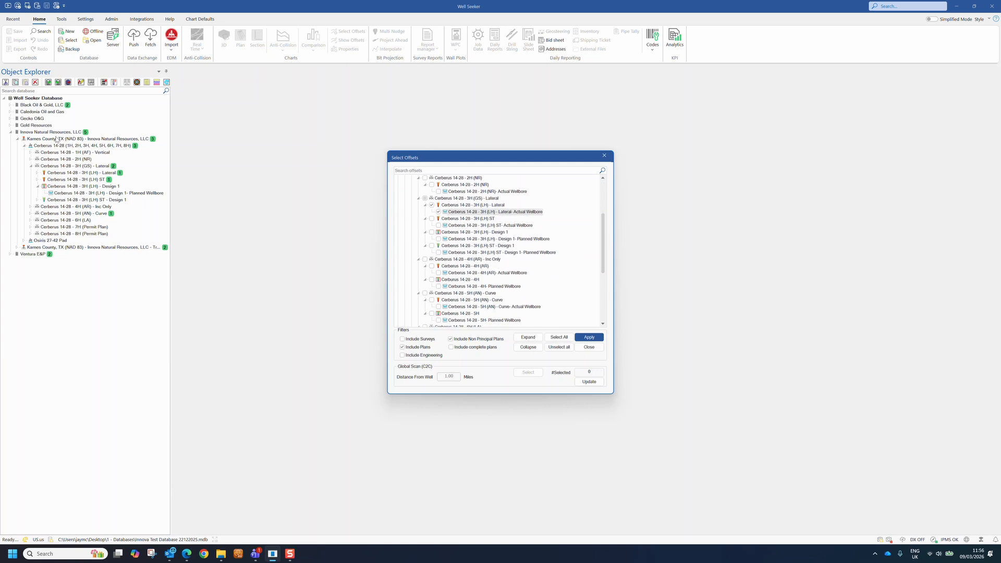
pyautogui.click(589, 346)
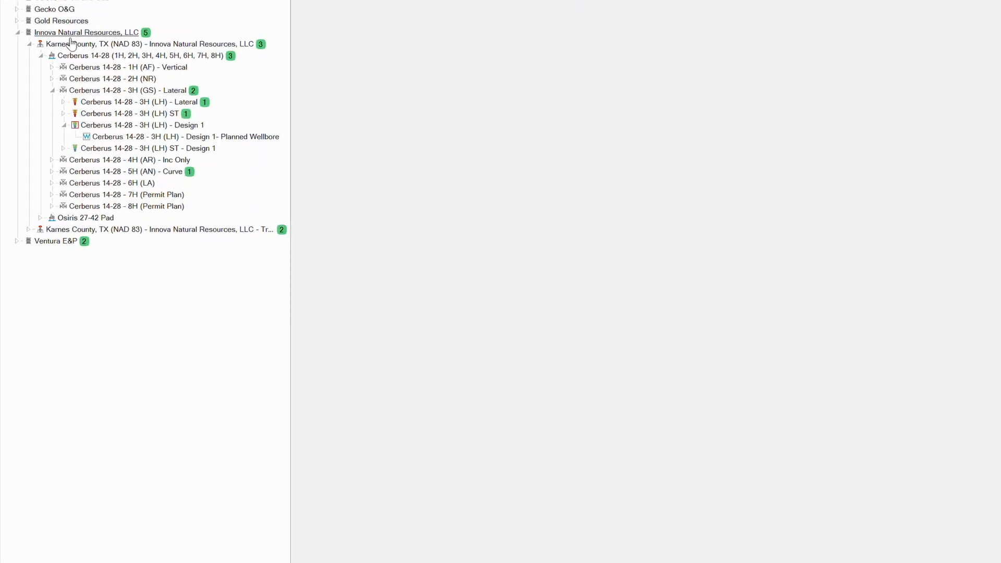
# - Export the first Karnes County, TX (NAD 83) field as an .mdb database file to the Training folder, keeping the suggested file name
pyautogui.rightClick(95, 47)
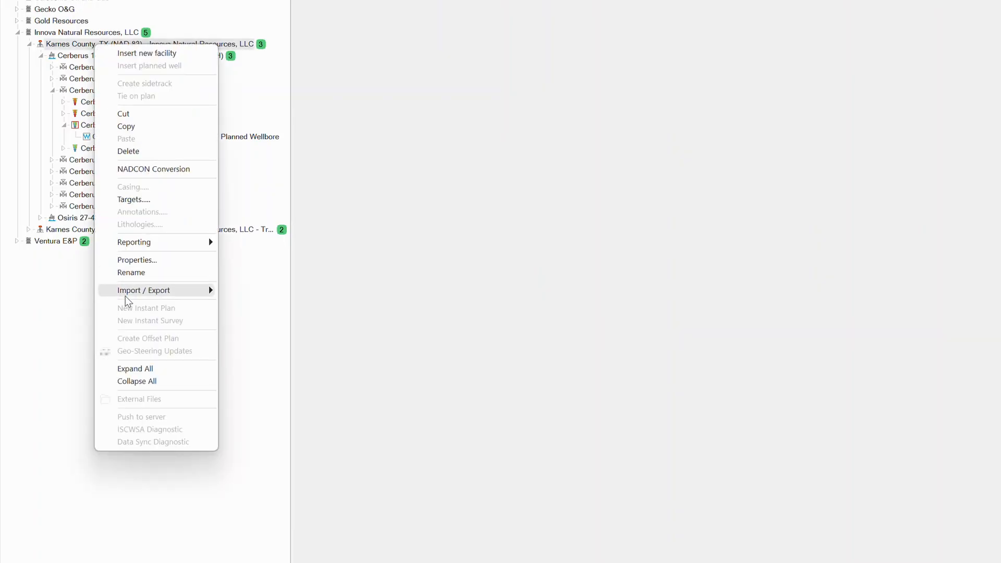
pyautogui.moveTo(138, 295)
pyautogui.click(274, 294)
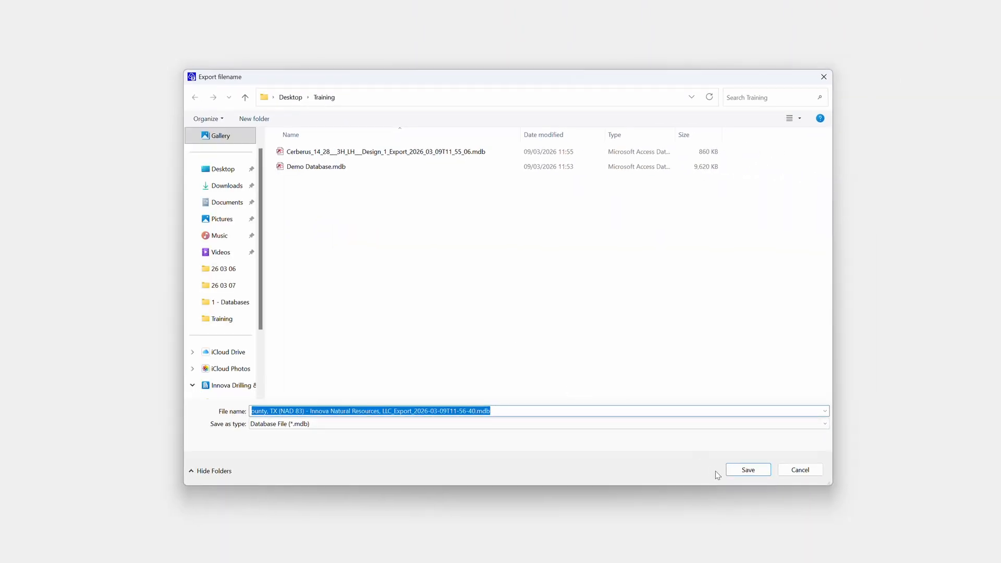
pyautogui.click(751, 470)
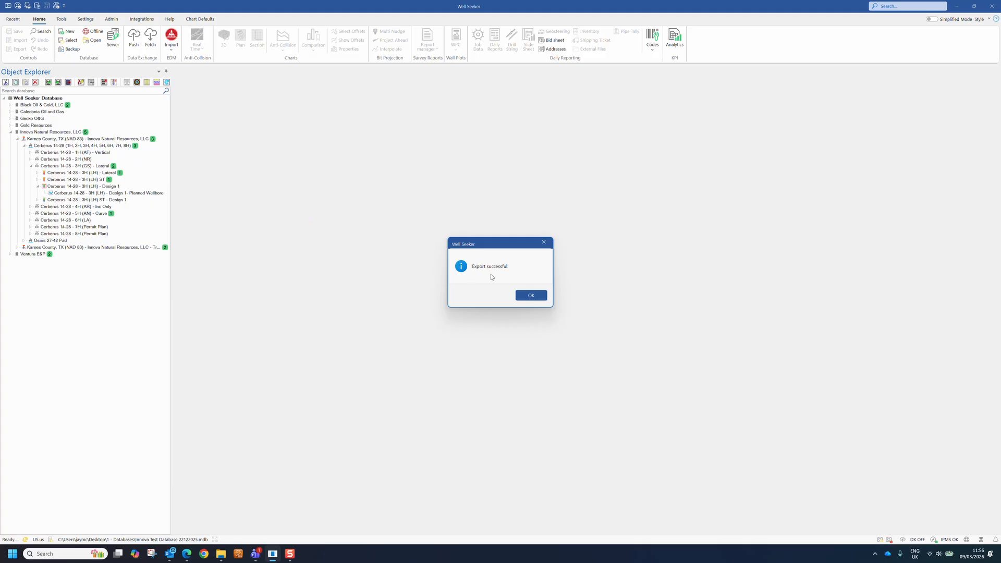
pyautogui.click(529, 297)
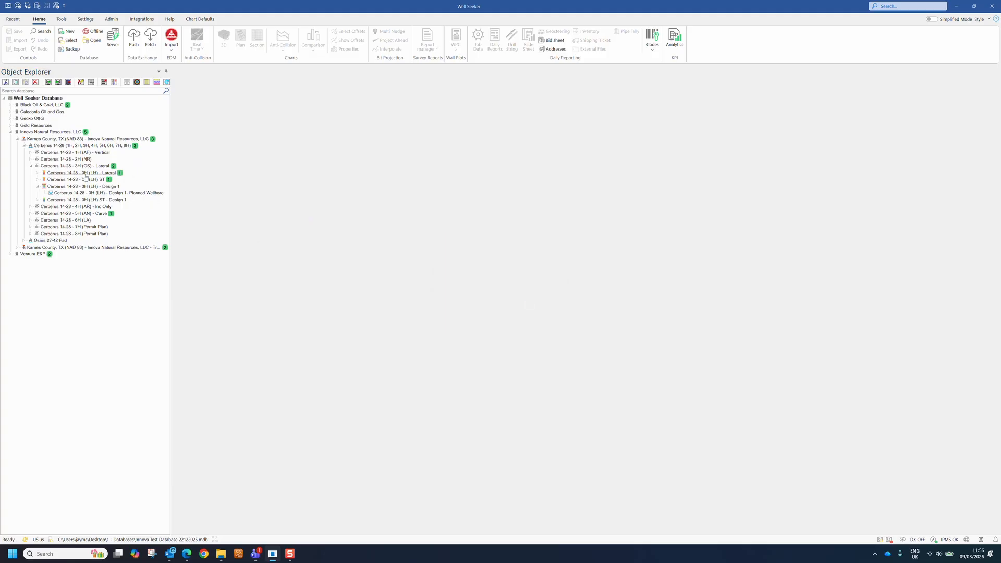
# - Open the recently used Demo Database.mdb
pyautogui.moveTo(85, 177)
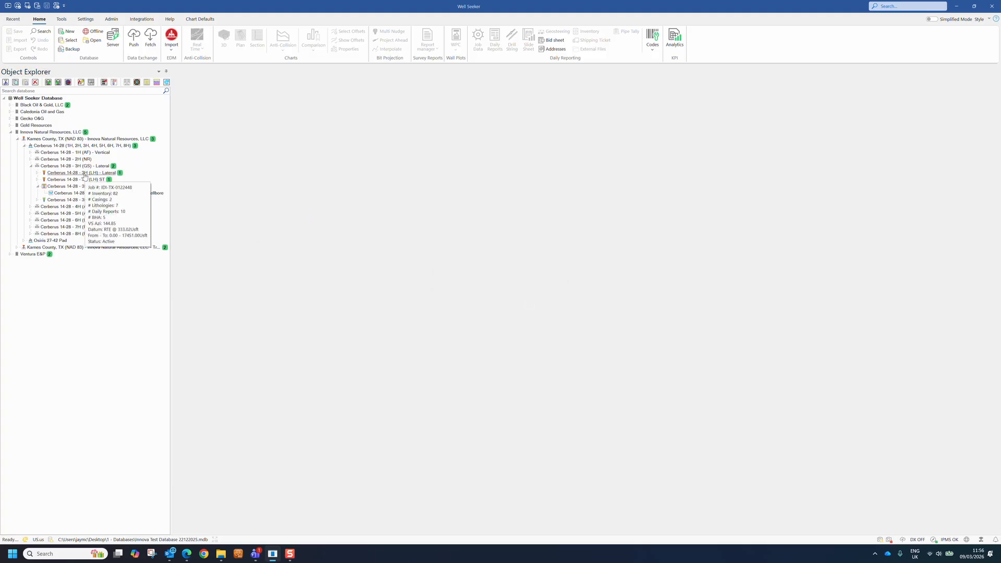
pyautogui.click(13, 19)
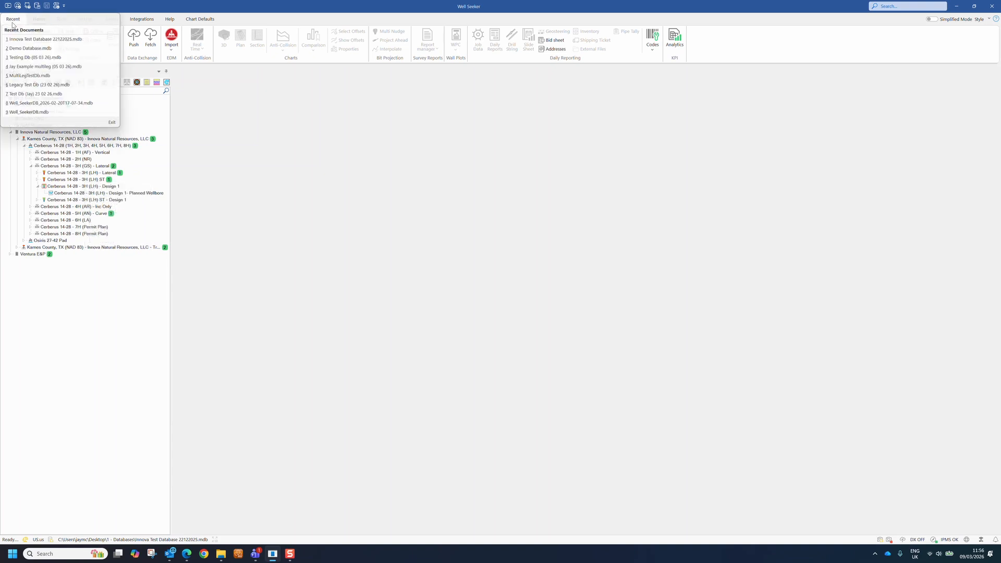
pyautogui.click(30, 48)
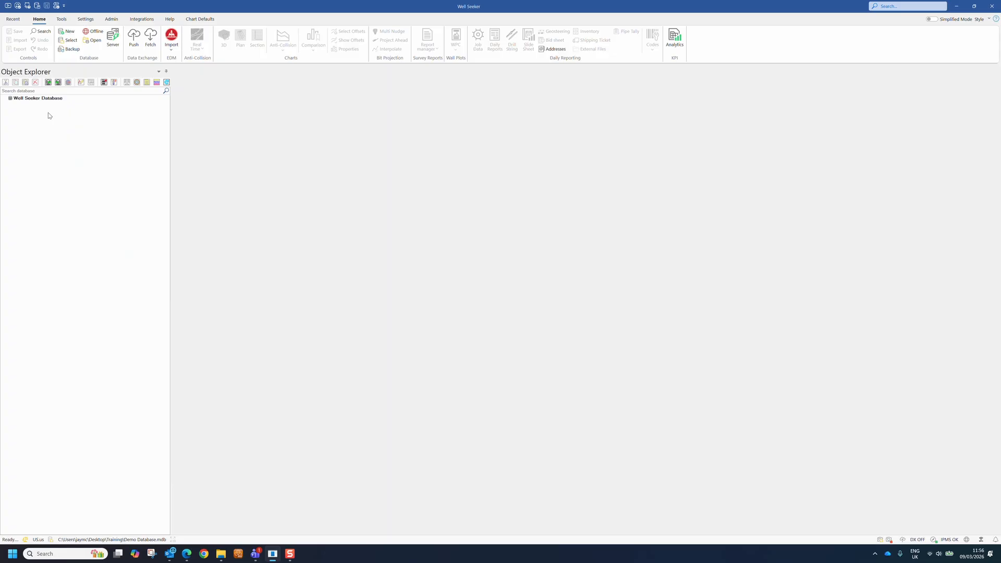
# - Import the Cerberus 14-28 3H (LH) Design 1 export .mdb from the Training folder at database level, including reporting
pyautogui.rightClick(27, 99)
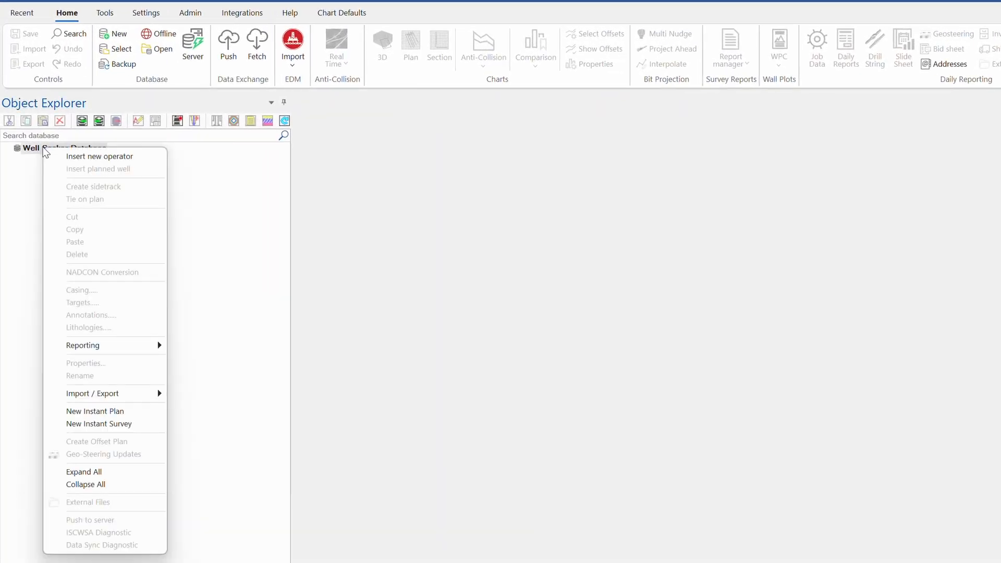
pyautogui.moveTo(127, 395)
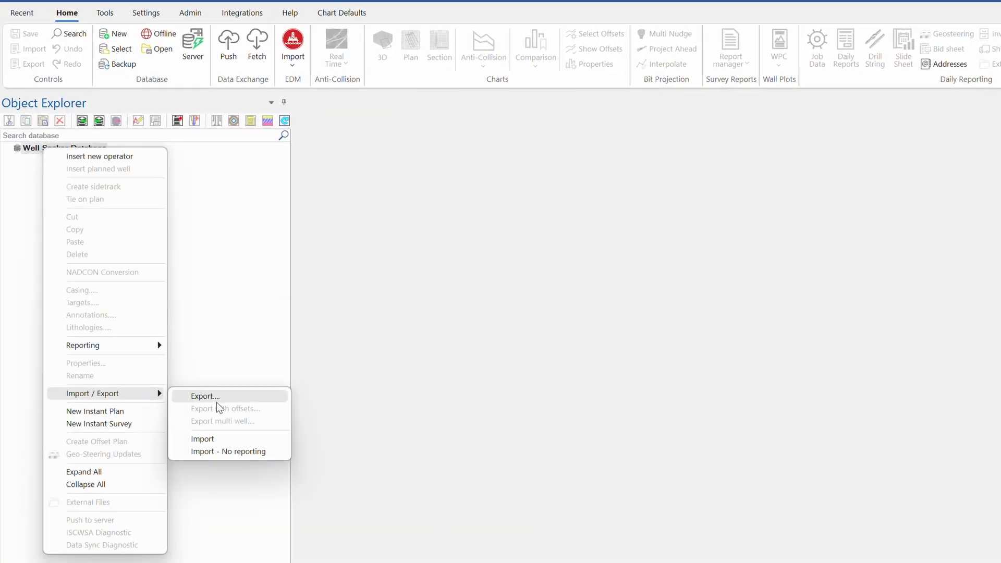
pyautogui.click(226, 442)
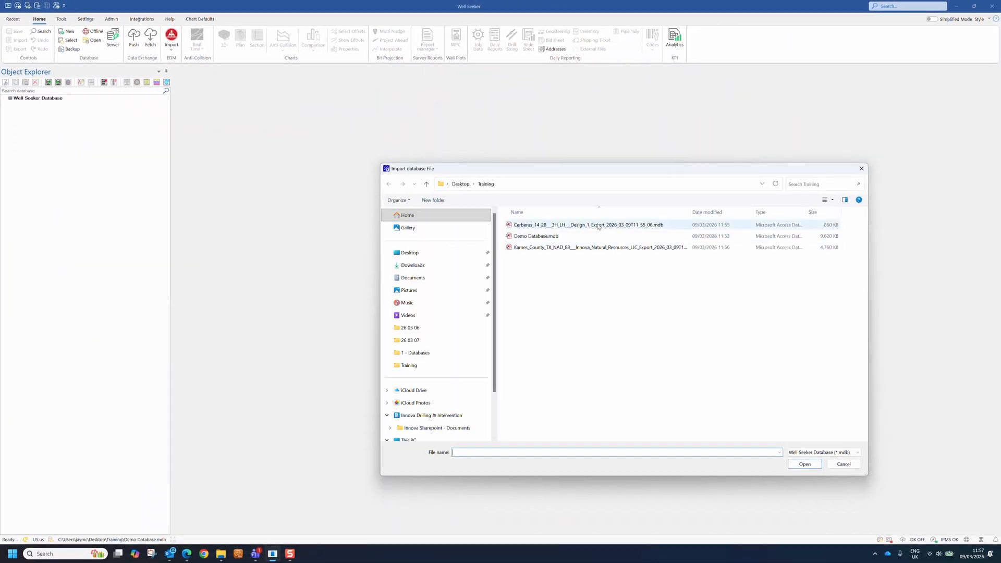
pyautogui.click(600, 226)
pyautogui.click(805, 465)
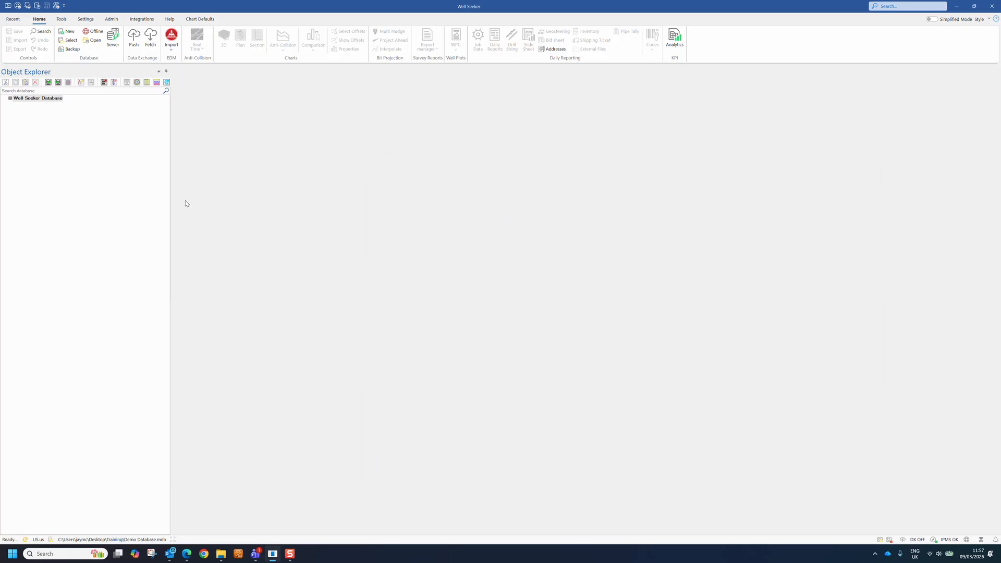
pyautogui.click(722, 398)
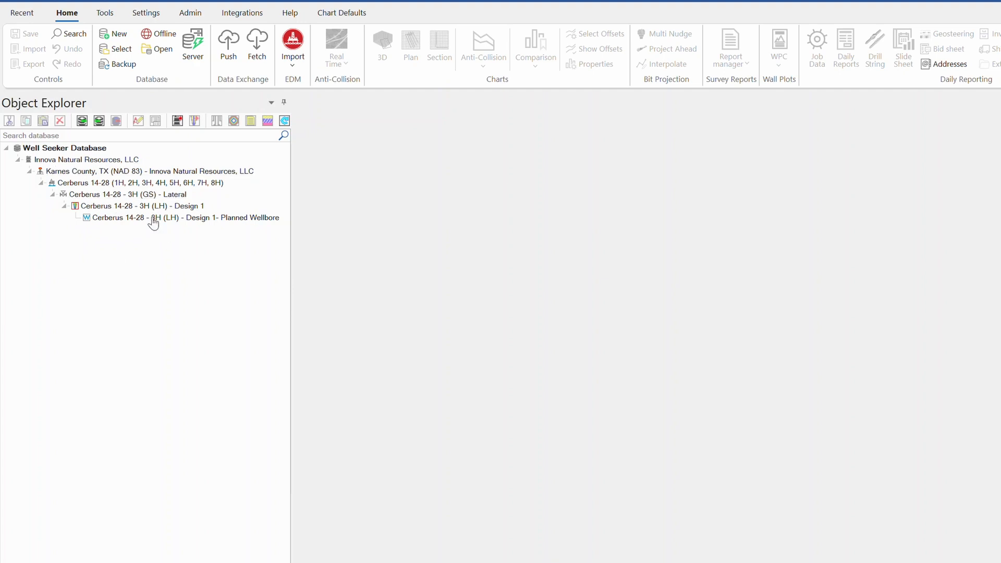
# - Import the Karnes County field export .mdb, including reporting, into the Innova Natural Resources, LLC operator and check the 3H (LH) - Lateral well's details
pyautogui.rightClick(87, 160)
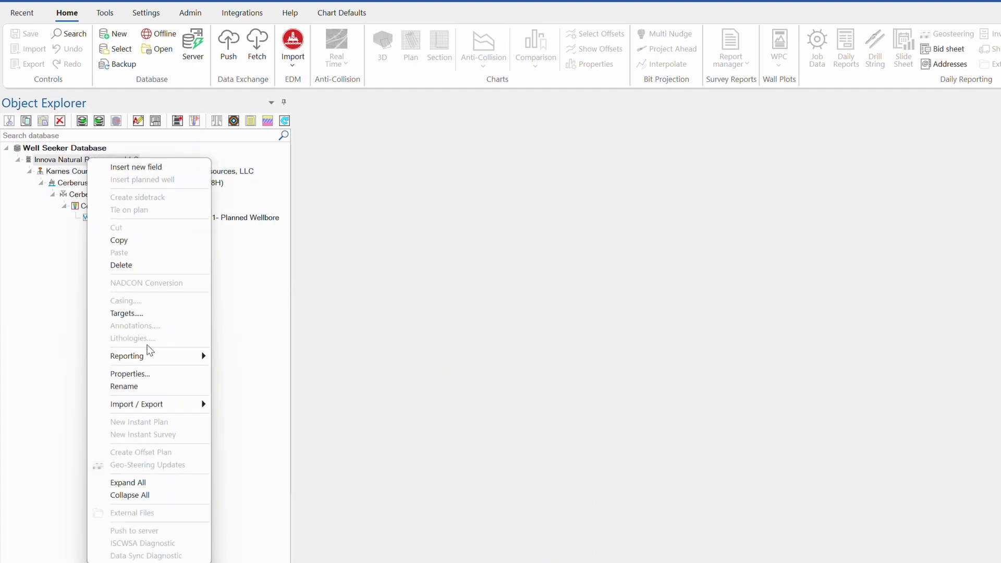
pyautogui.moveTo(158, 410)
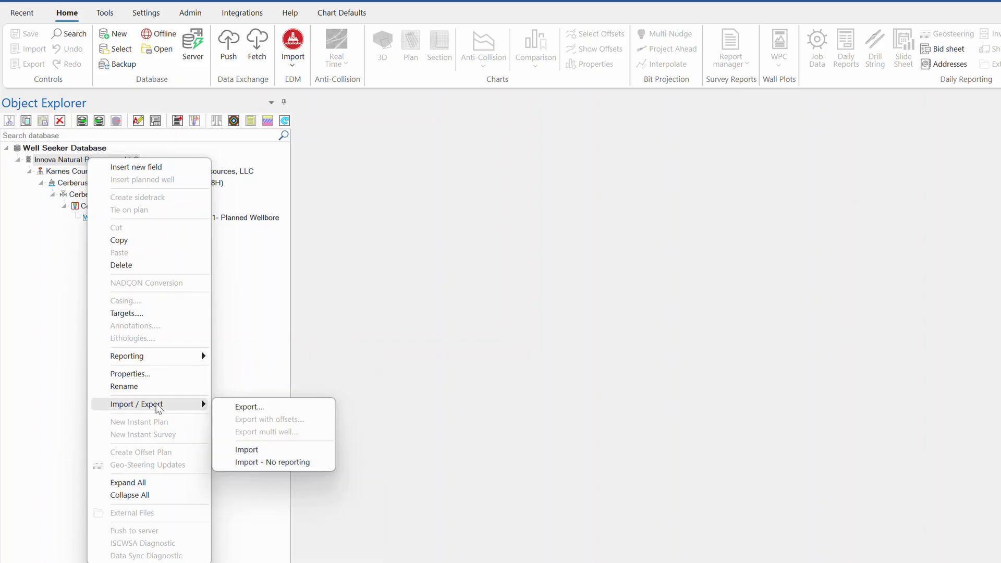
pyautogui.click(247, 449)
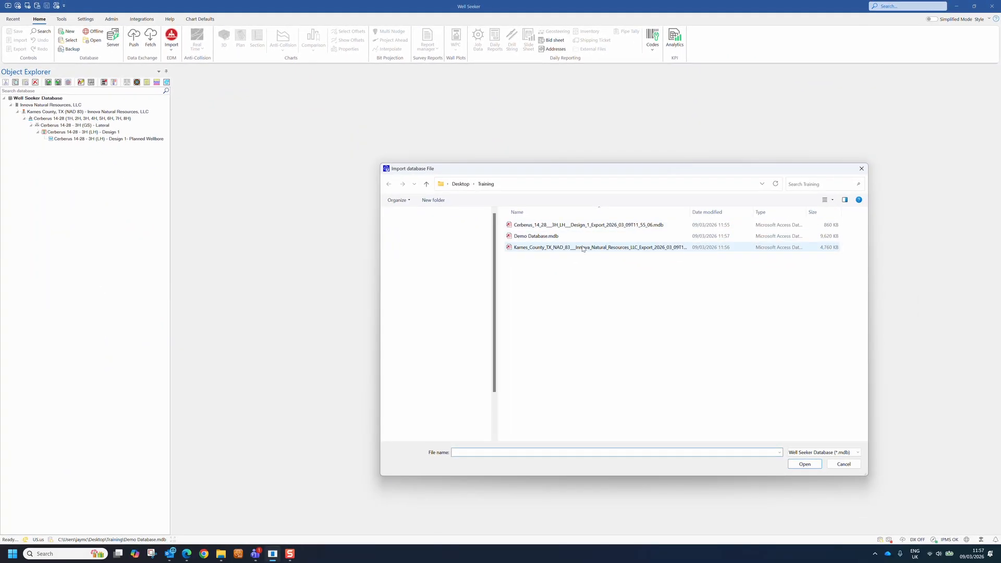
pyautogui.click(583, 249)
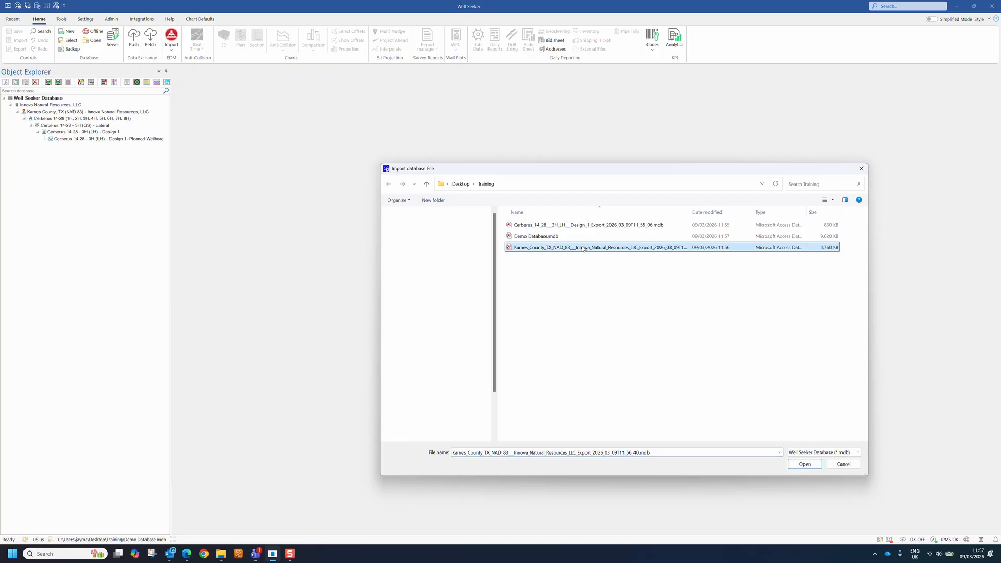
pyautogui.click(805, 464)
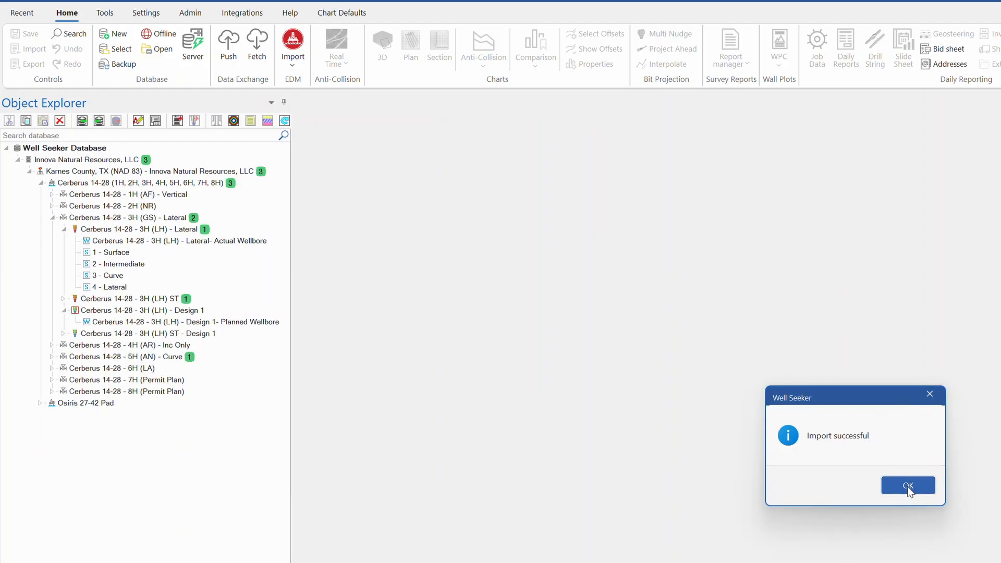
pyautogui.click(907, 486)
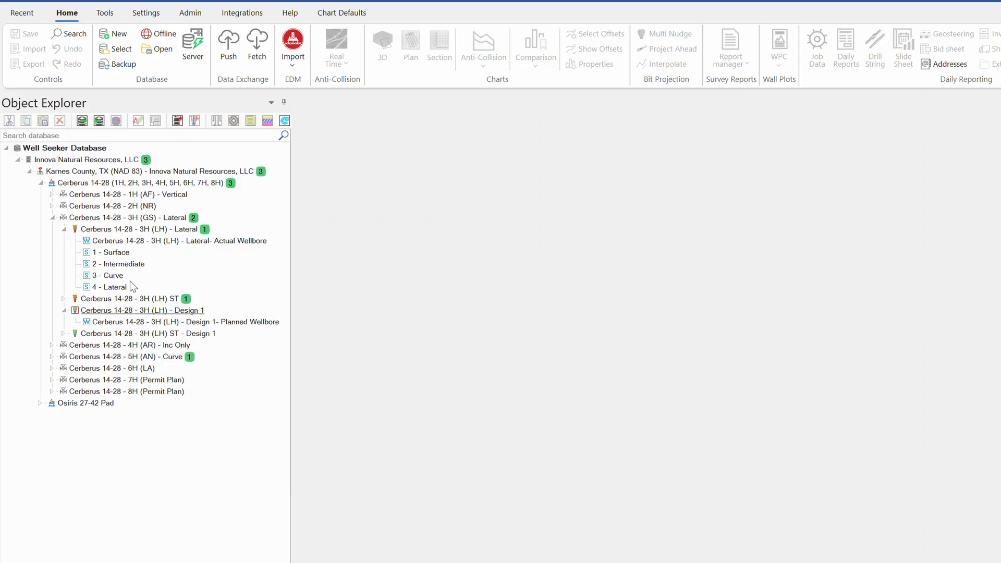
pyautogui.moveTo(112, 233)
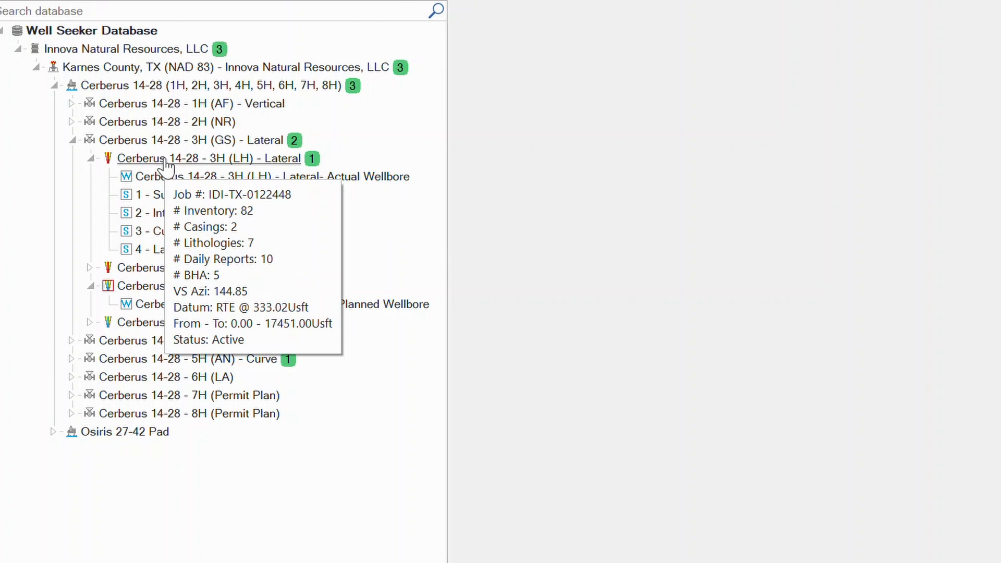
# - Delete the Innova Natural Resources, LLC operator, re-import the Karnes County export without reporting at database level, and check the 3H (LH) - Lateral well's details
pyautogui.doubleClick(105, 52)
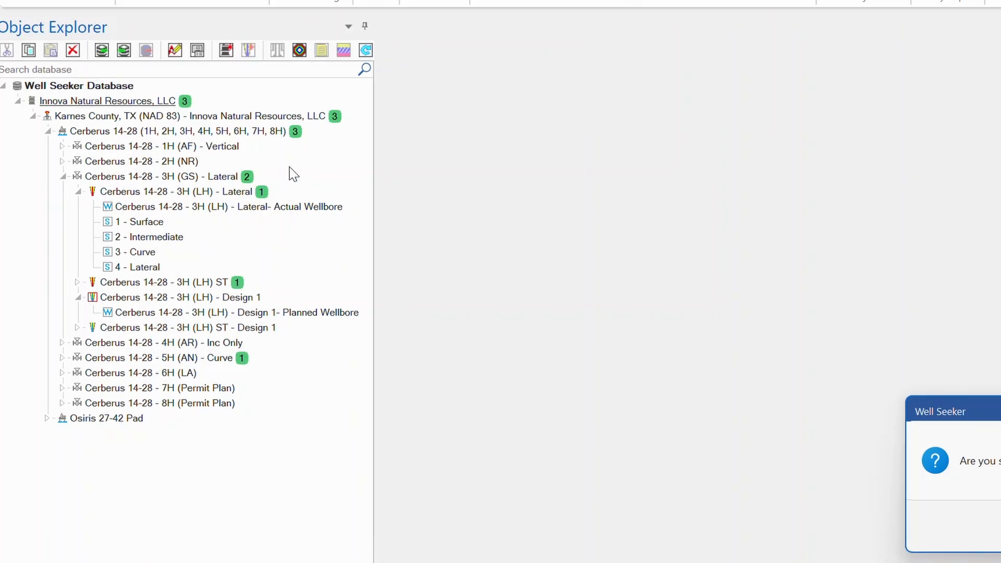
pyautogui.click(912, 487)
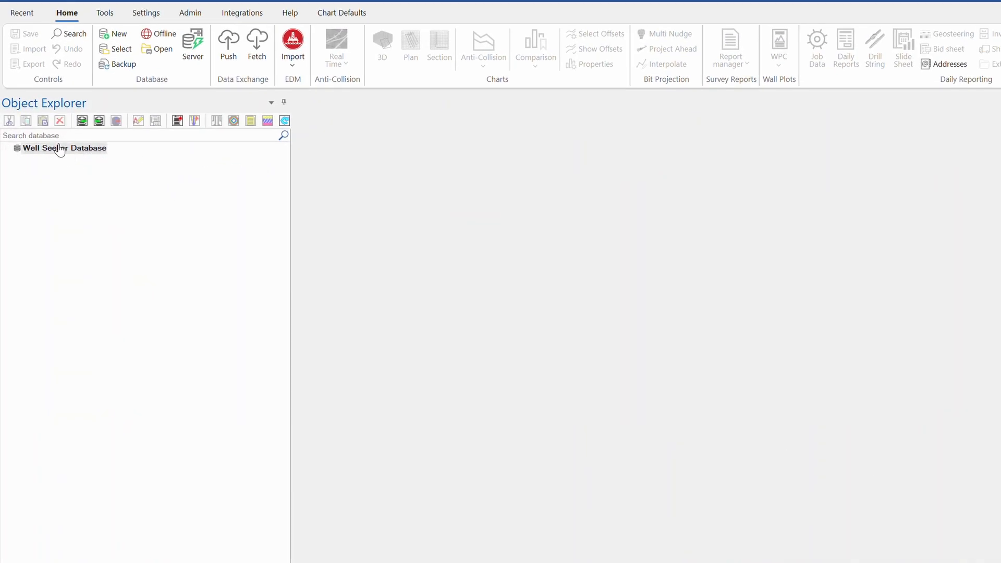
pyautogui.rightClick(60, 150)
pyautogui.moveTo(137, 407)
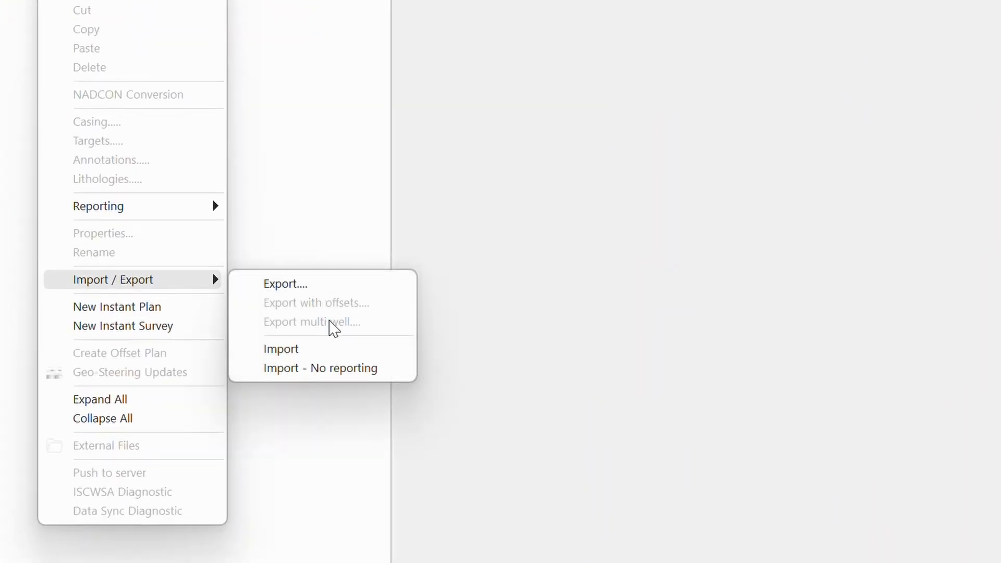
pyautogui.click(314, 375)
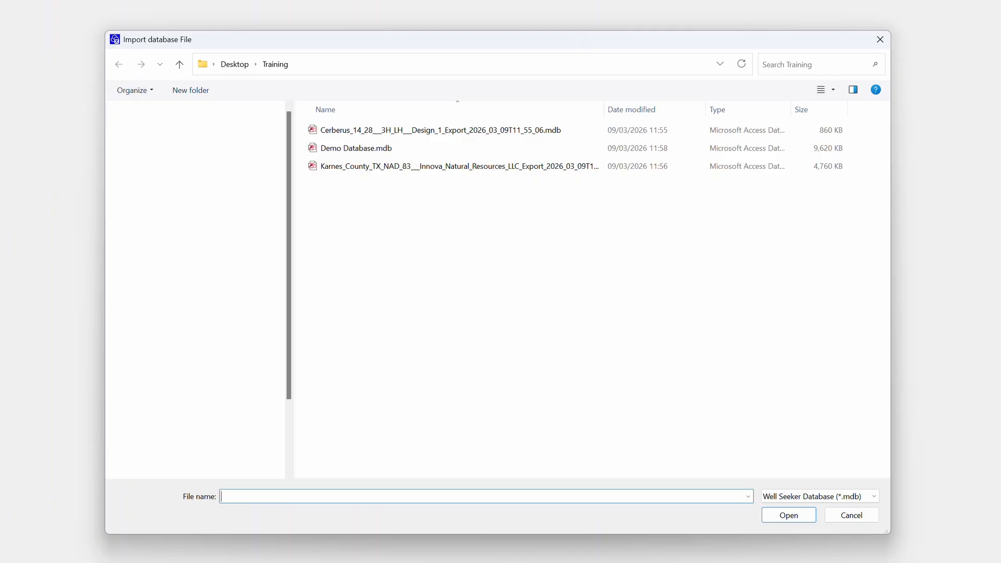
pyautogui.click(360, 168)
pyautogui.click(788, 515)
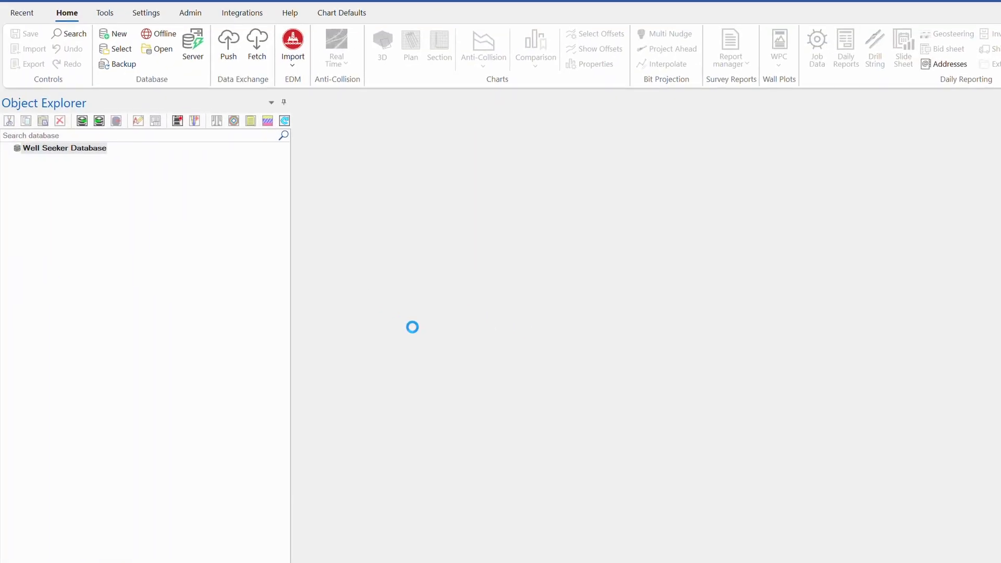
pyautogui.click(908, 484)
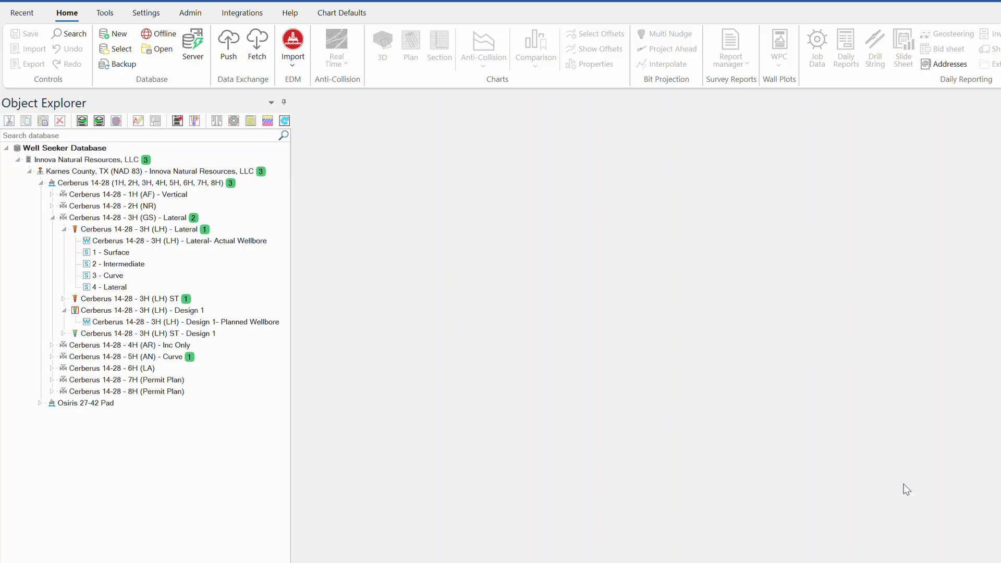
pyautogui.moveTo(124, 239)
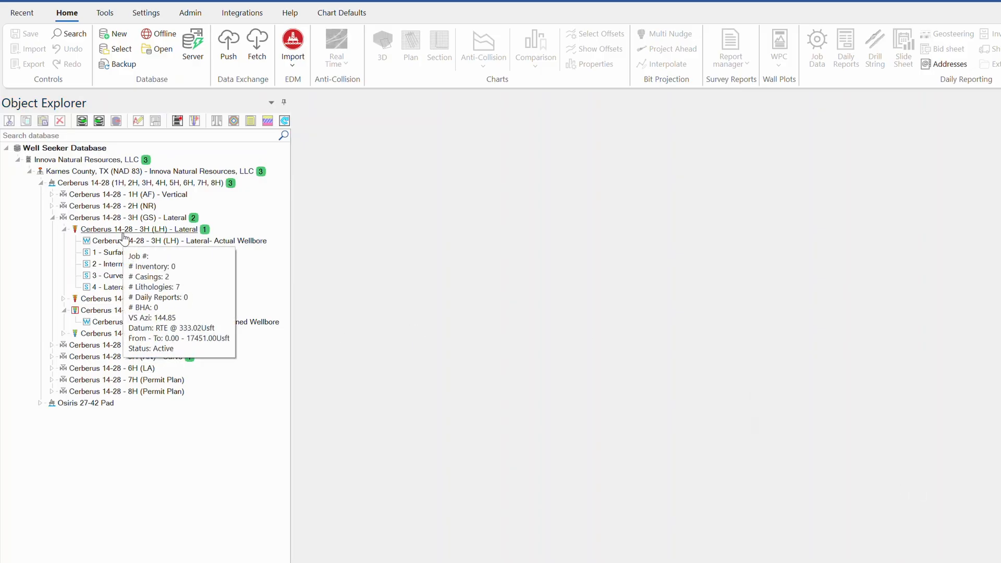